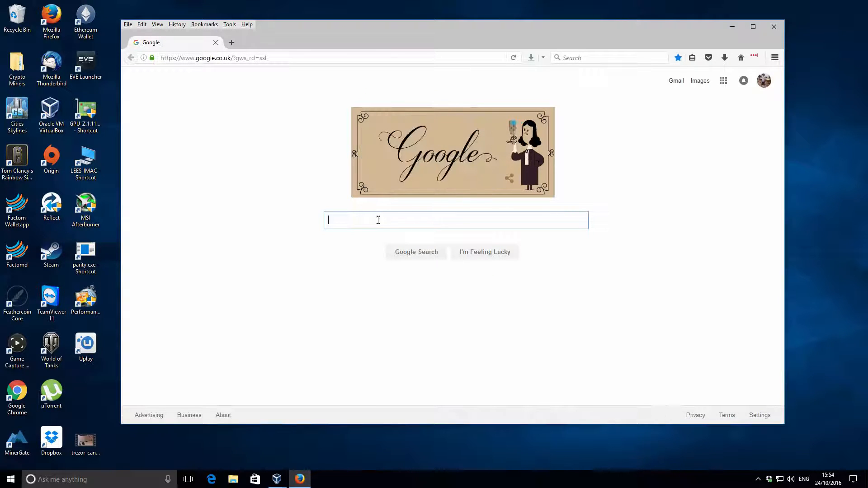
Step: Search the web for zec.suprnova.cc and open the pool's Getting Started page
text(zec)
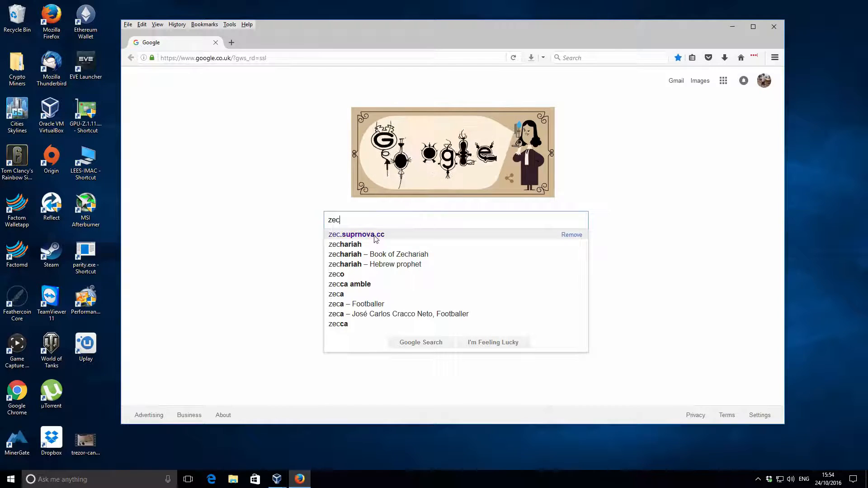
click(374, 235)
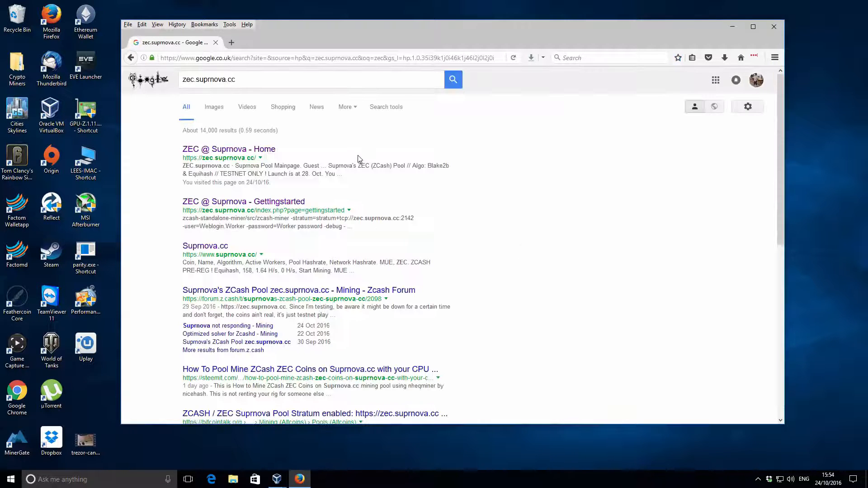
click(281, 203)
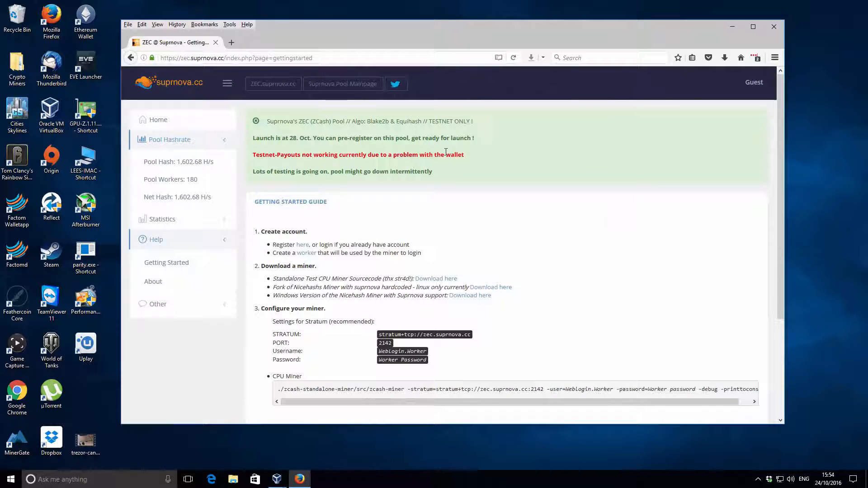
Step: Open the guide's Nicehash miner fork download link in a new tab and switch to it
scroll(362, 158, down, 2)
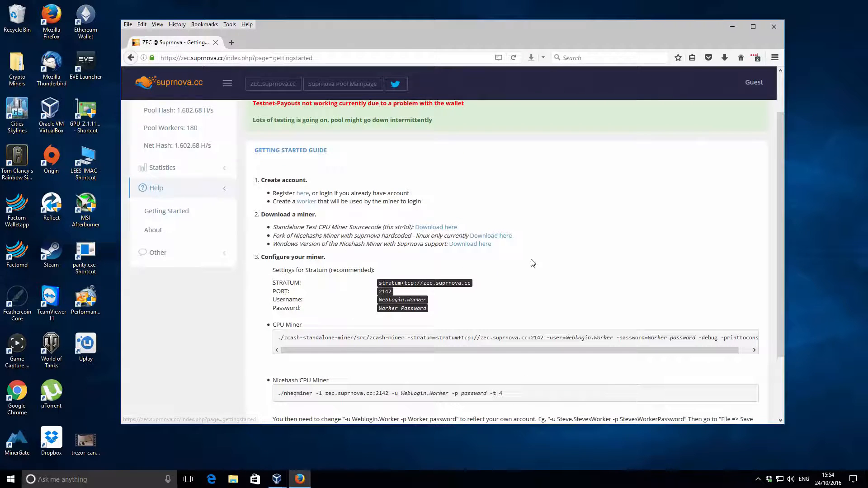
scroll(535, 243, down, 3)
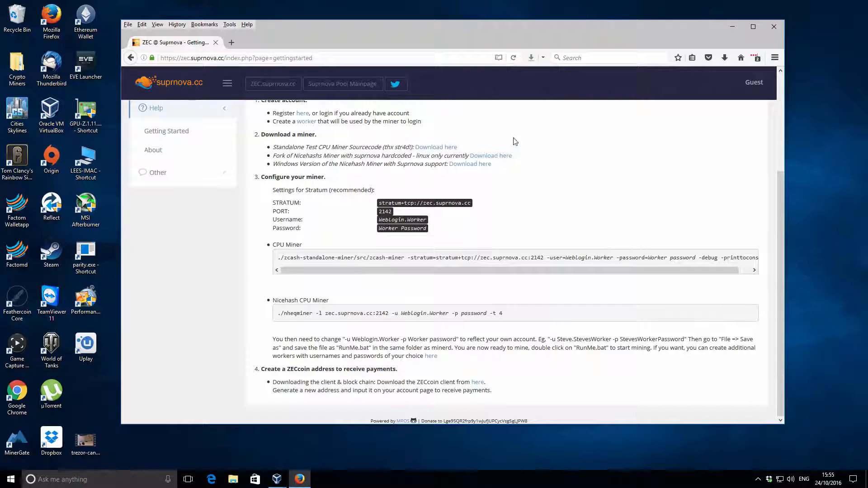
right_click(489, 157)
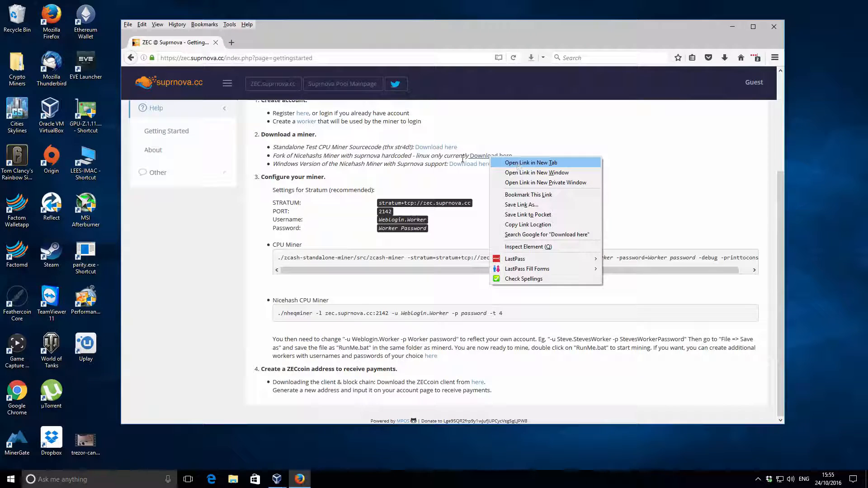
click(355, 165)
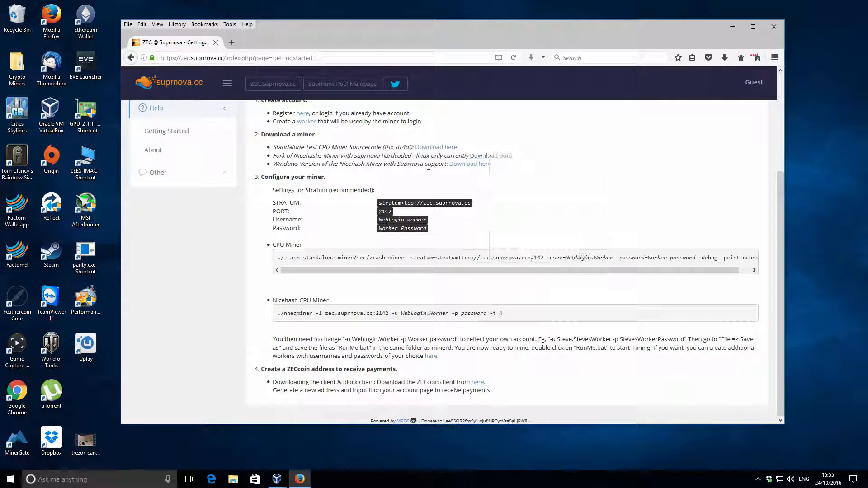
right_click(490, 156)
click(529, 162)
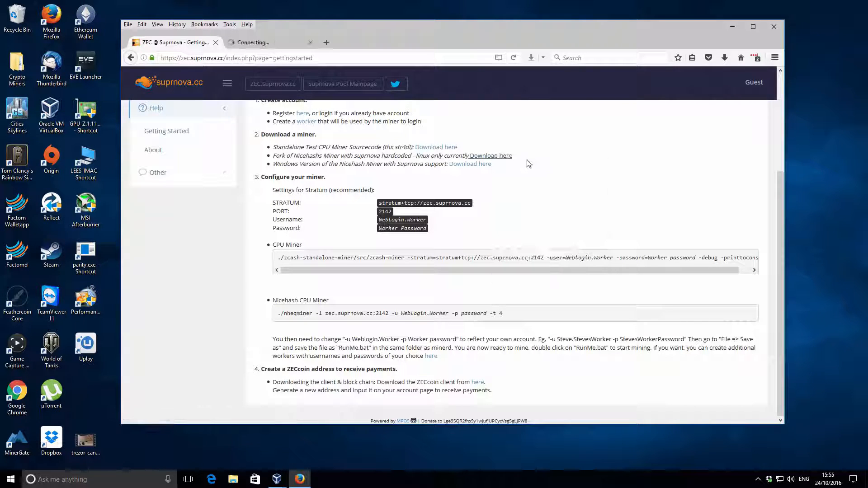
click(289, 42)
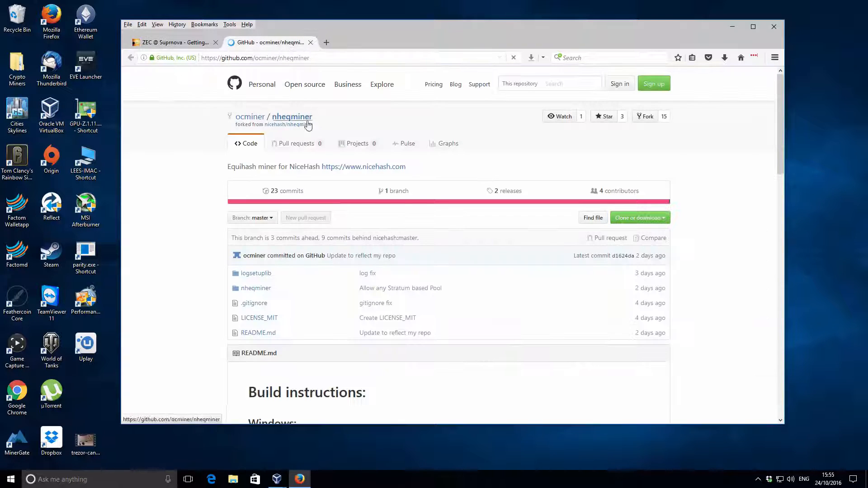
Step: Download nheqminerSSE2.zip from the repository's releases and show the downloaded file in its folder
click(505, 193)
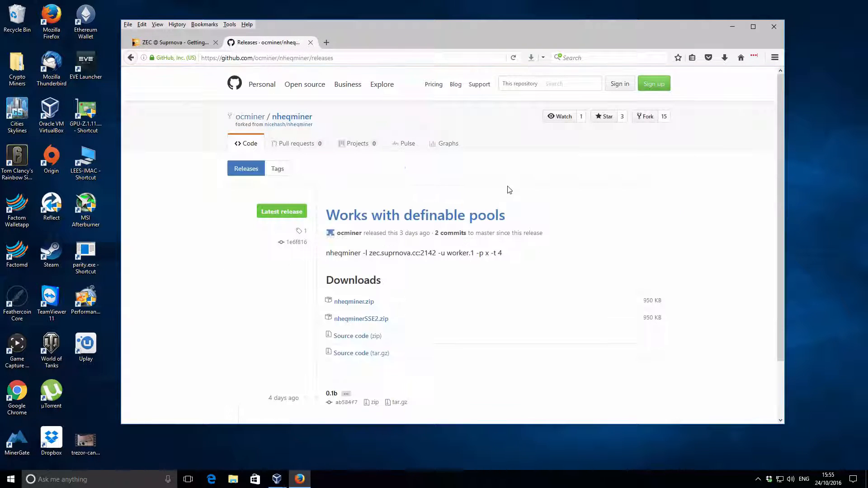
scroll(509, 190, down, 3)
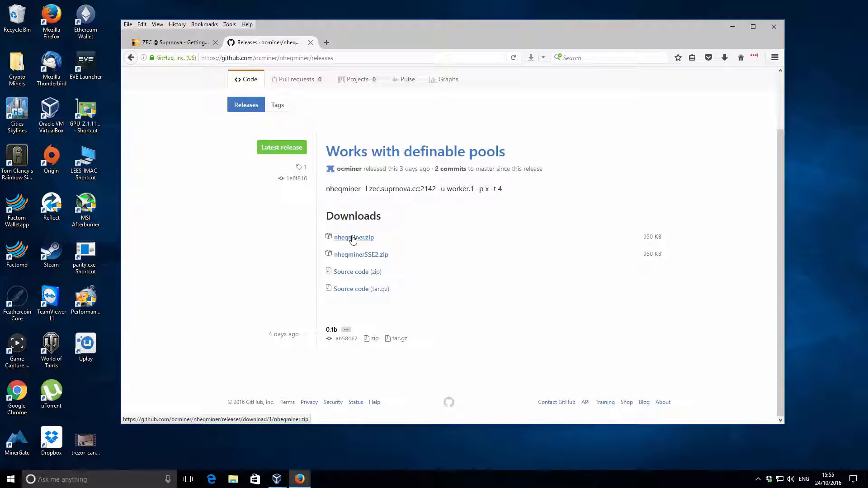
right_click(373, 256)
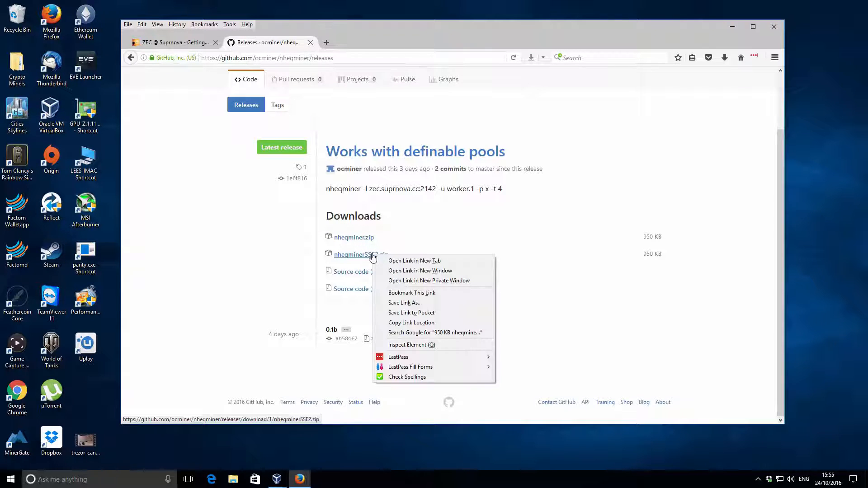
click(361, 256)
click(357, 255)
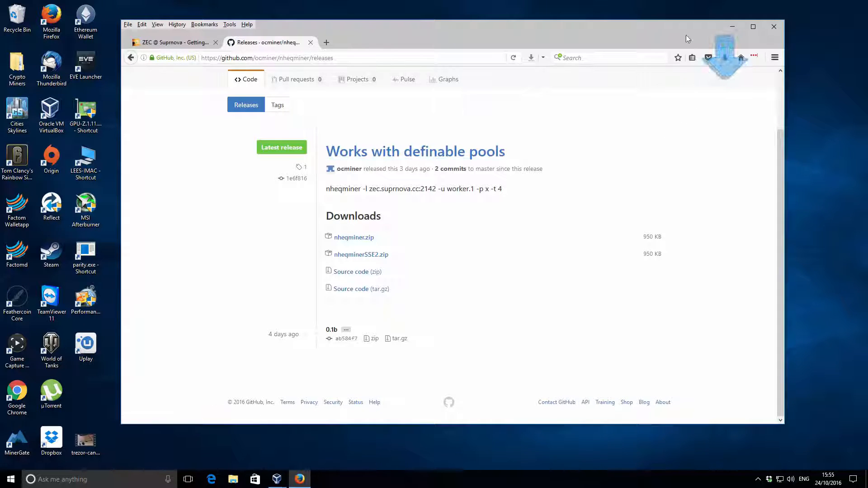
click(724, 57)
click(719, 87)
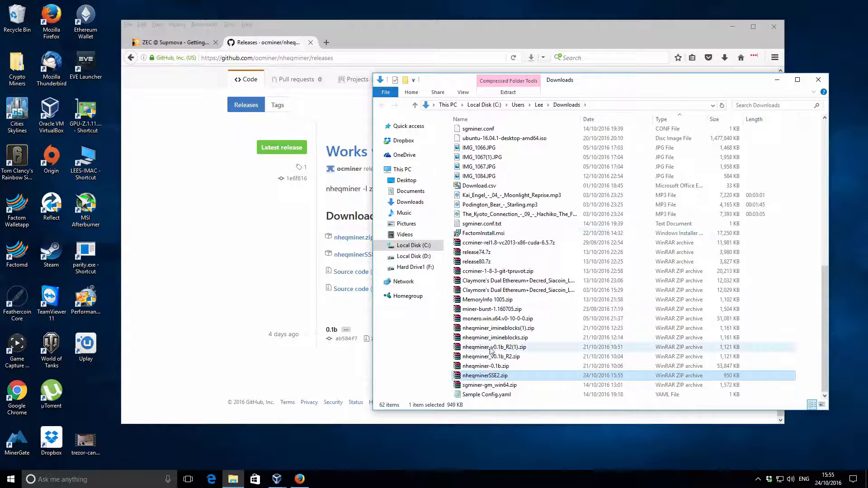
Step: Extract nheqminerSSE2.zip into its own folder and open the extracted nheqminerSSE2 subfolder
right_click(491, 375)
click(545, 227)
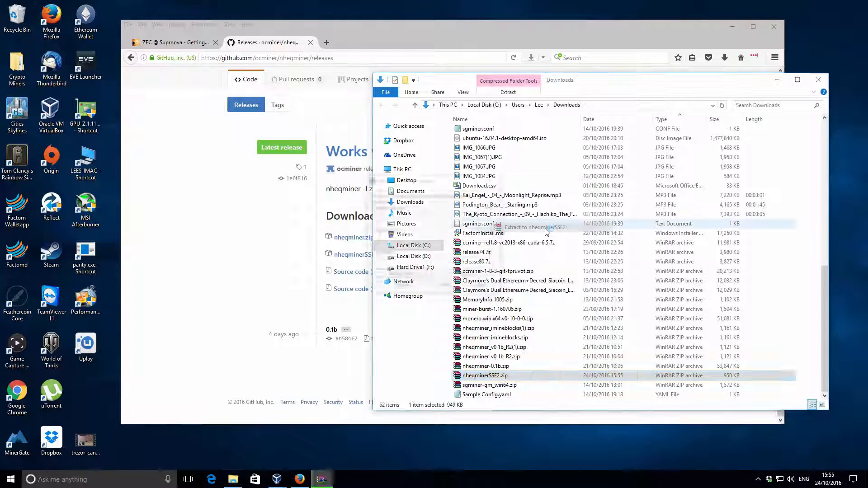
scroll(545, 226, up, 3)
scroll(545, 224, up, 8)
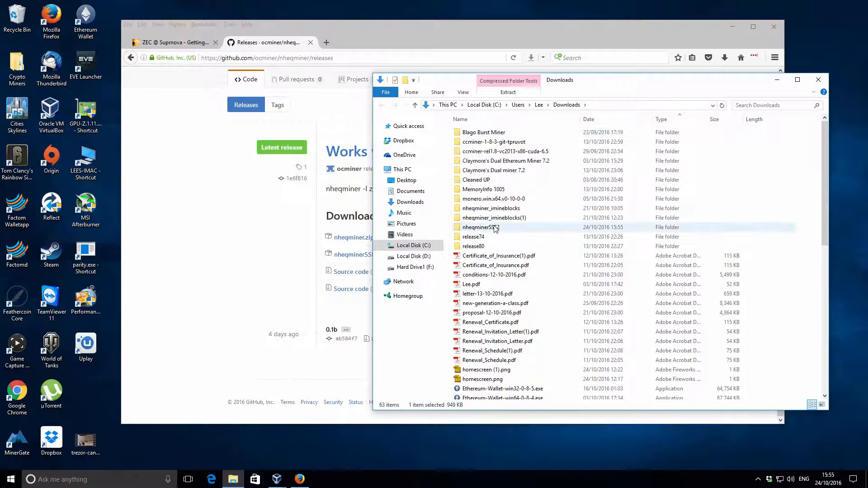
double_click(495, 229)
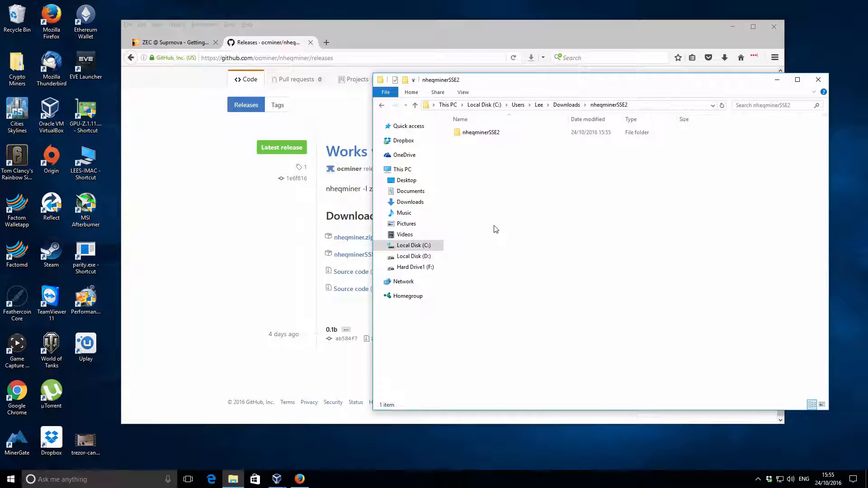
double_click(486, 133)
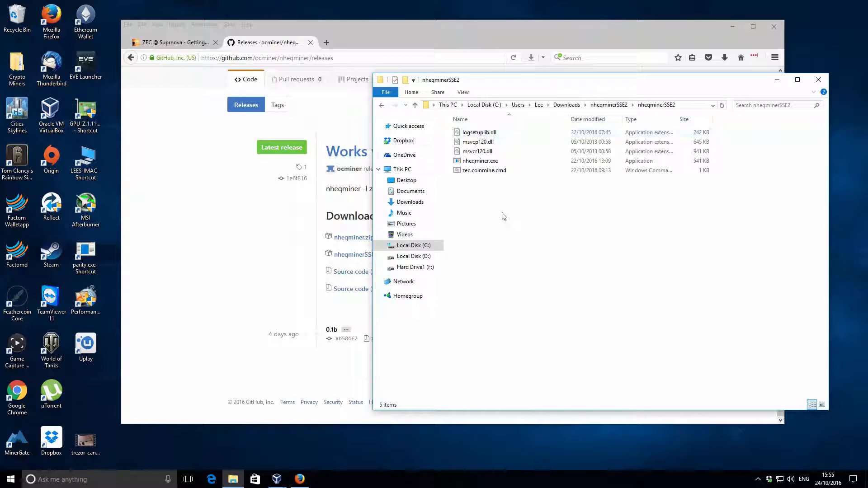
Step: Examine the extracted miner files, then return to the Downloads folder
click(480, 162)
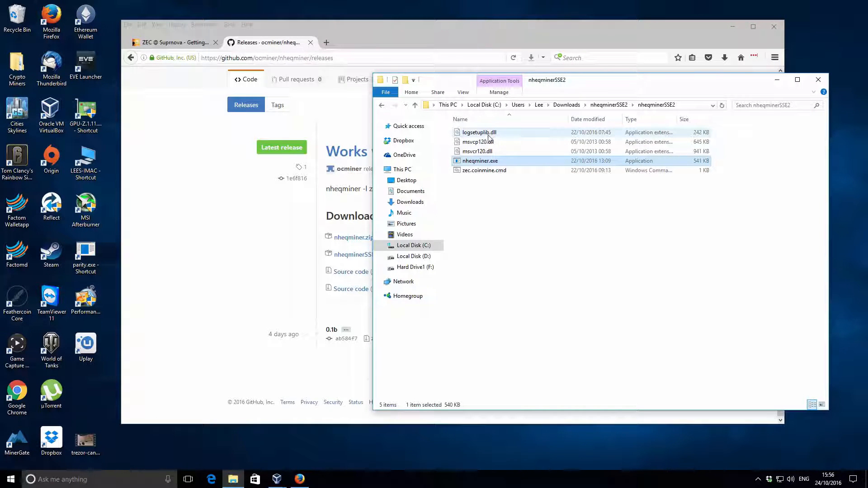
click(484, 190)
click(472, 176)
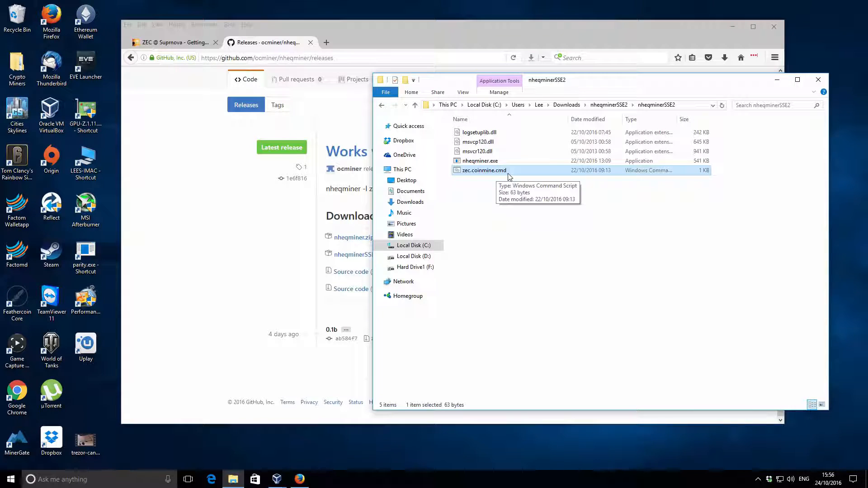
click(492, 192)
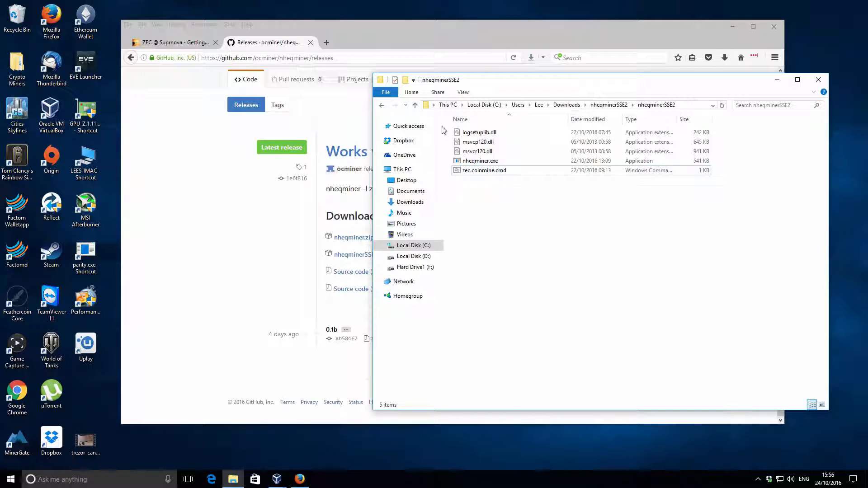
click(415, 106)
click(415, 106)
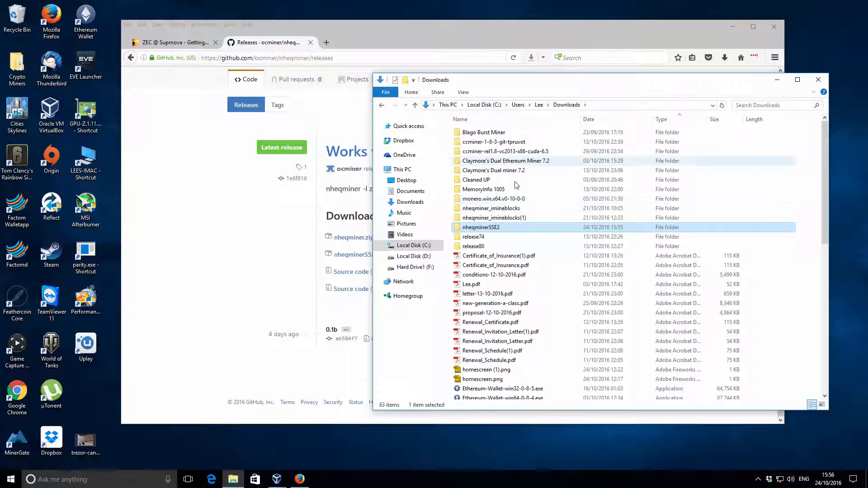
Step: Copy start-sse2-suprnova.bat from the nheqminer_imineblocks folder into the extracted nheqminerSSE2 subfolder
click(515, 208)
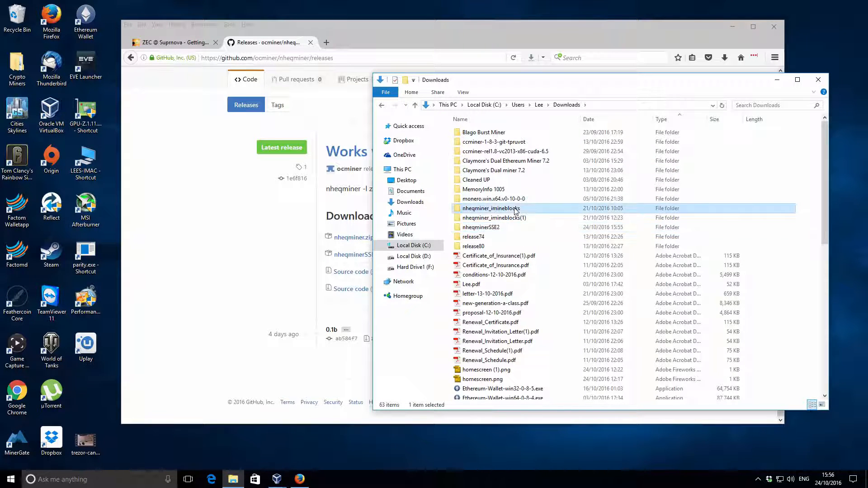
double_click(516, 208)
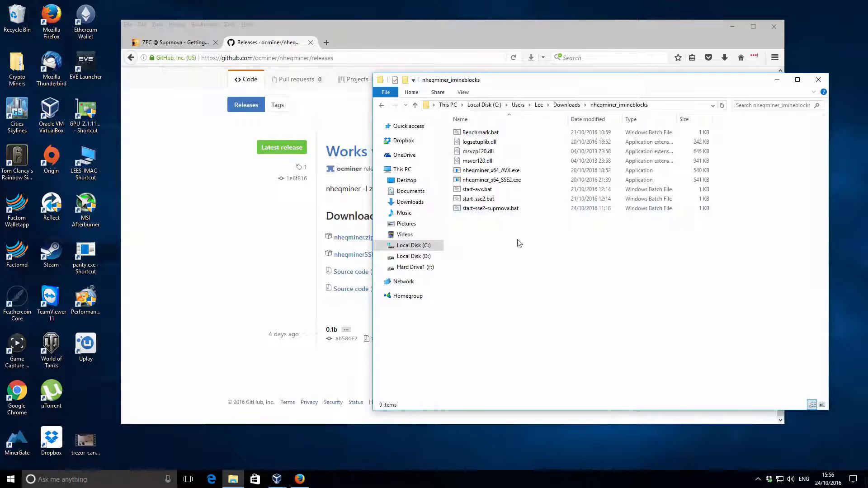
click(496, 209)
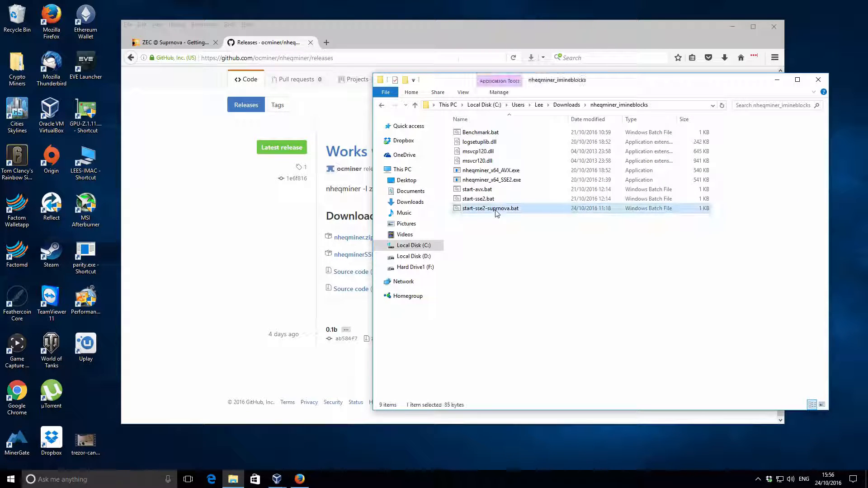
click(415, 106)
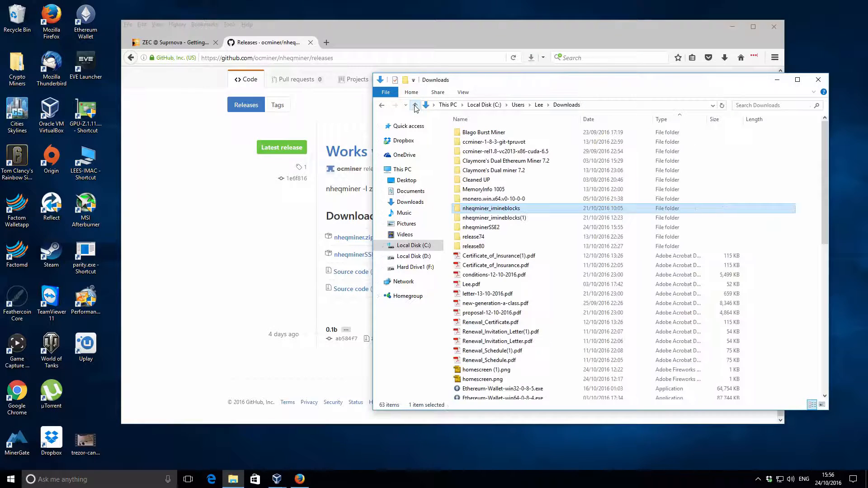
double_click(479, 227)
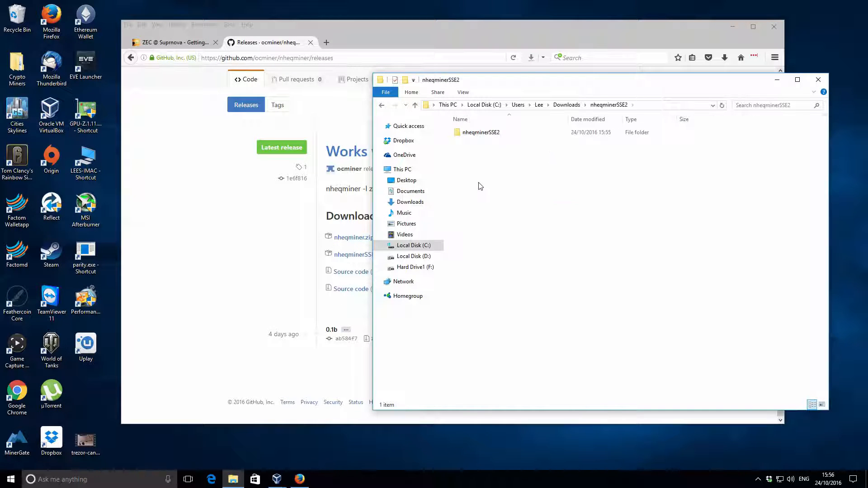
double_click(480, 133)
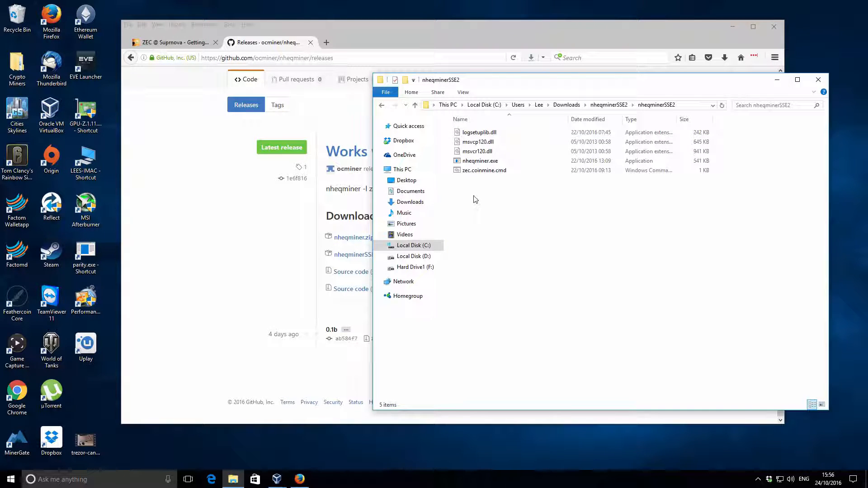
key(ctrl+v)
click(484, 227)
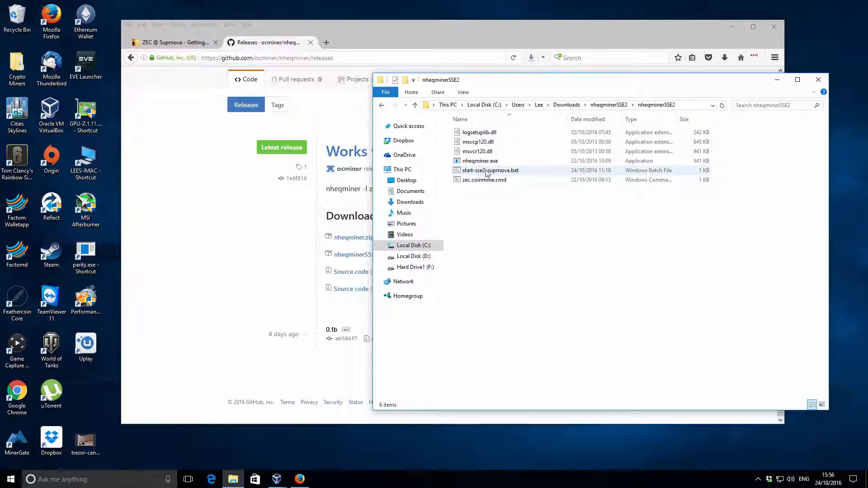
Step: Edit start-sse2-suprnova.bat in Notepad and change the executable name in the command to nheqminer.exe
right_click(486, 172)
click(514, 186)
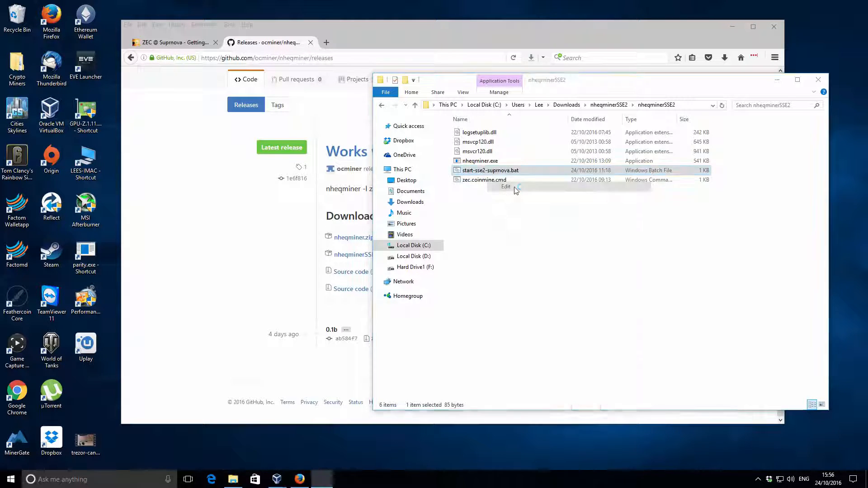
click(454, 239)
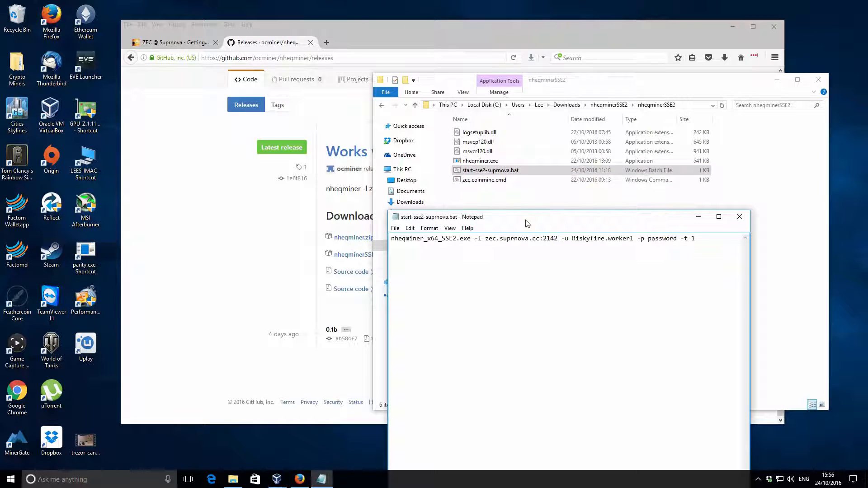
drag(526, 220, 519, 218)
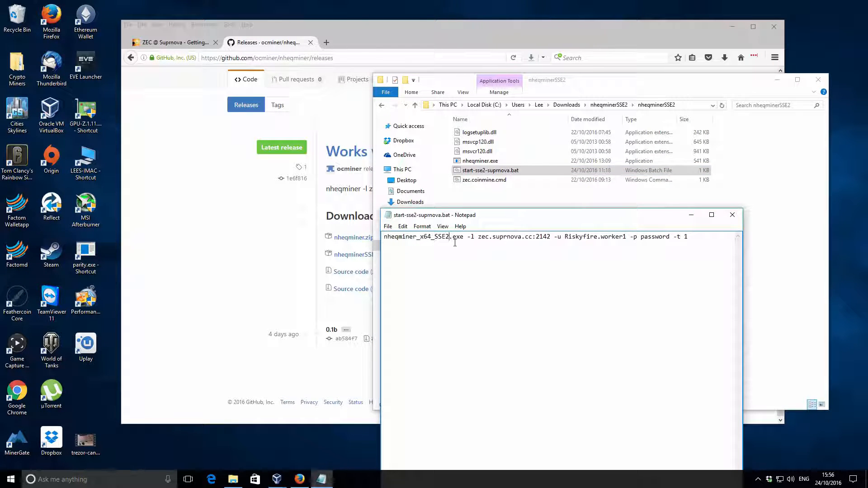
key(BackSpace)
key(BackSpace)
key(BackSpace)
key(BackSpace)
key(BackSpace)
key(BackSpace)
key(BackSpace)
key(BackSpace)
key(BackSpace)
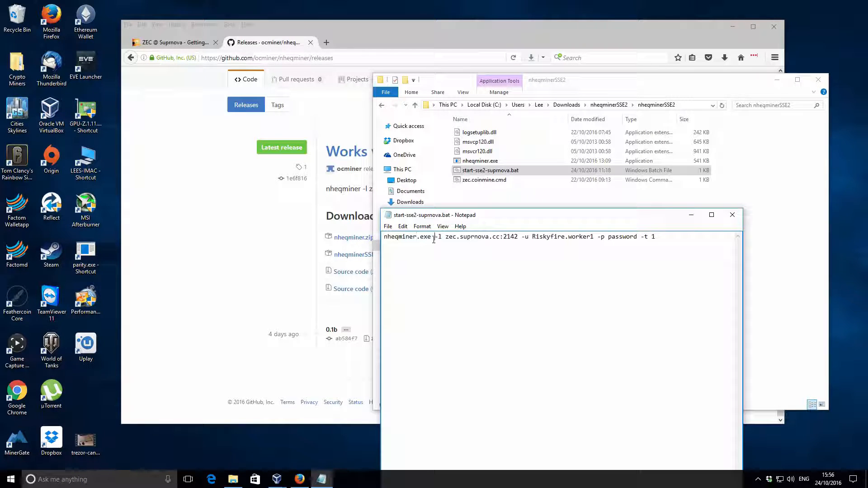
Step: Replace the worker password value after -p in the command with a placeholder password
drag(438, 237, 596, 236)
click(524, 237)
click(567, 238)
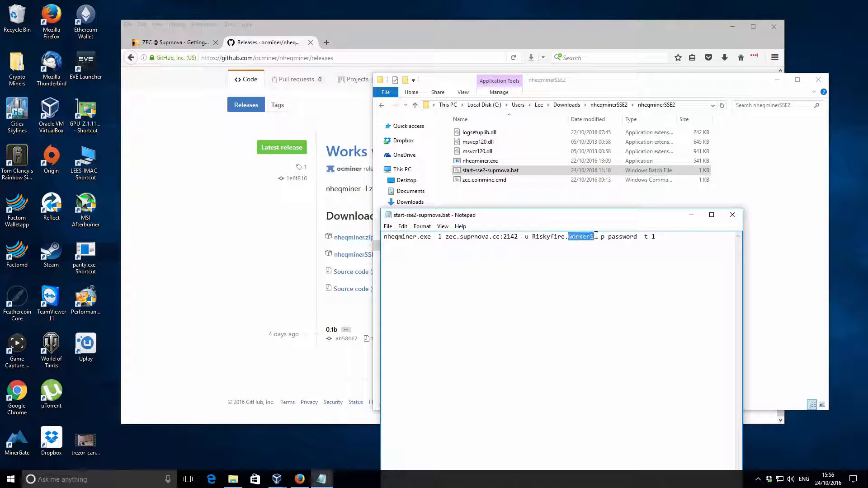
click(605, 238)
key(BackSpace)
key(BackSpace)
key(BackSpace)
key(BackSpace)
key(BackSpace)
key(BackSpace)
key(BackSpace)
key(BackSpace)
text(x)
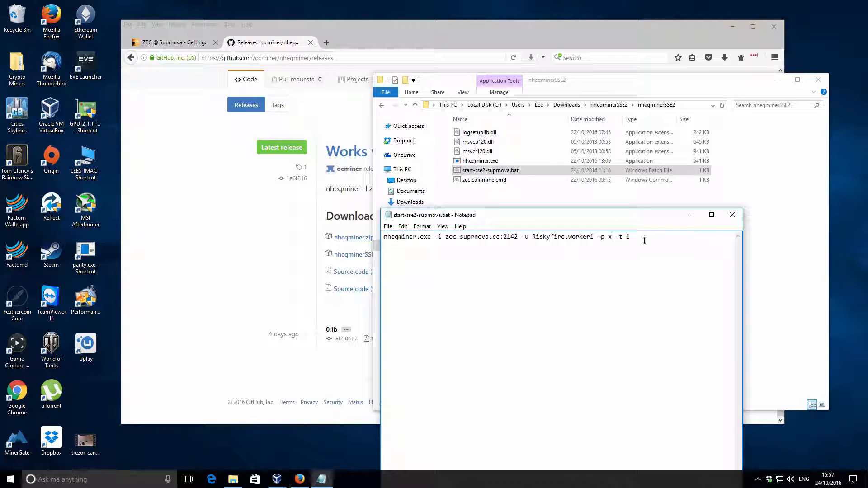
text( -t 1)
Step: Append the thread option -t 4 to the end of the miner command
drag(625, 236, 632, 236)
key(BackSpace)
Step: Save the edited start-sse2-suprnova.bat and close Notepad
click(388, 227)
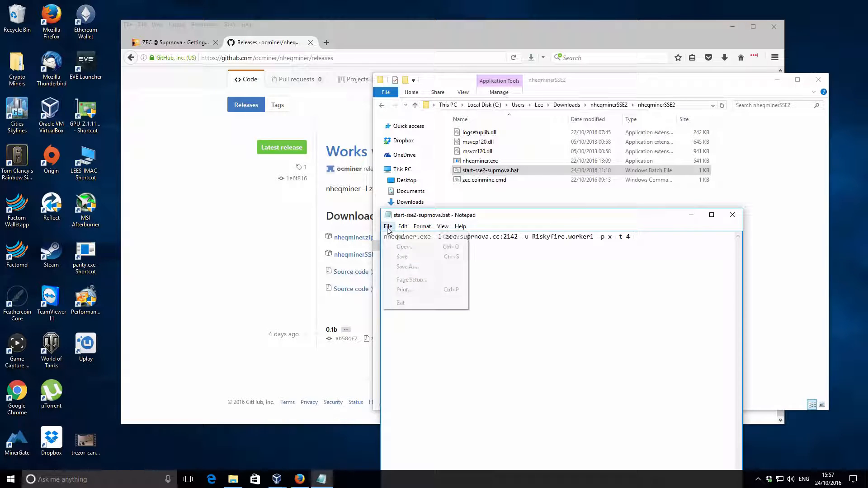
click(407, 262)
click(521, 195)
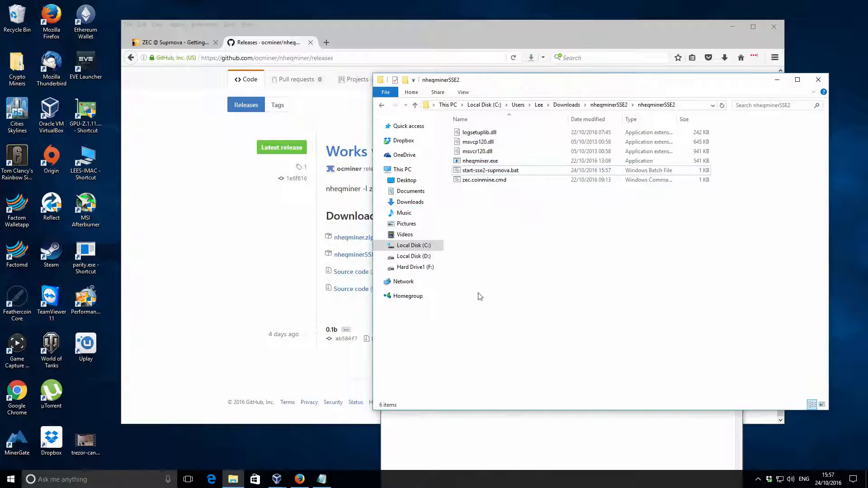
click(488, 434)
click(388, 227)
click(402, 259)
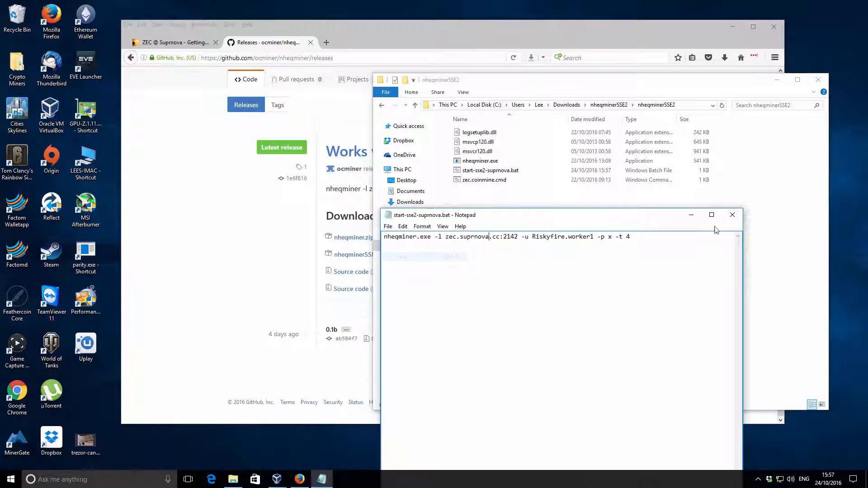
click(732, 214)
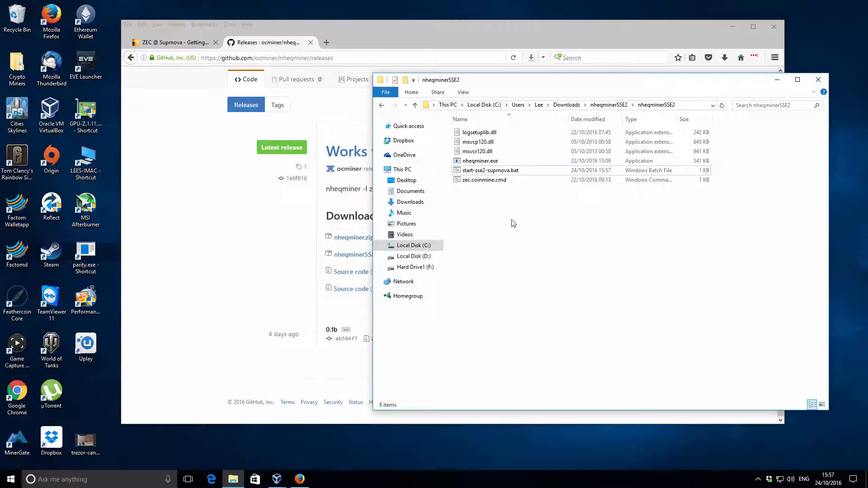
Step: Run start-sse2-suprnova.bat to launch the miner and move its console window into view
double_click(496, 174)
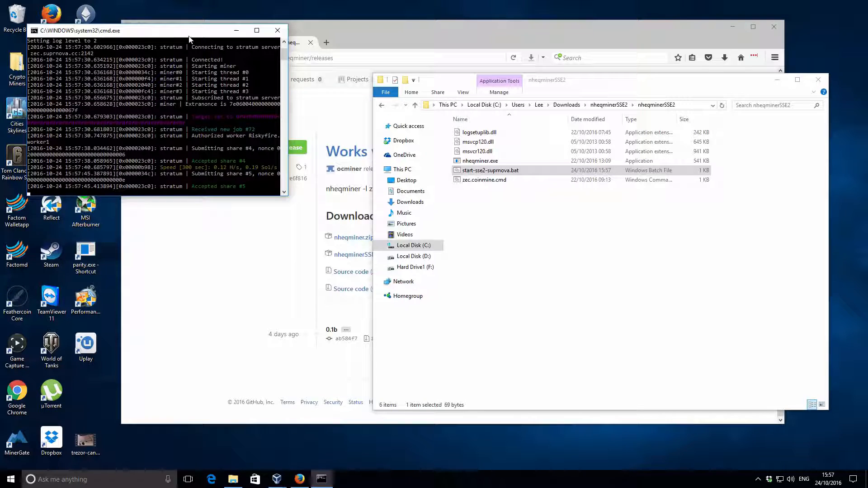
drag(189, 35, 226, 100)
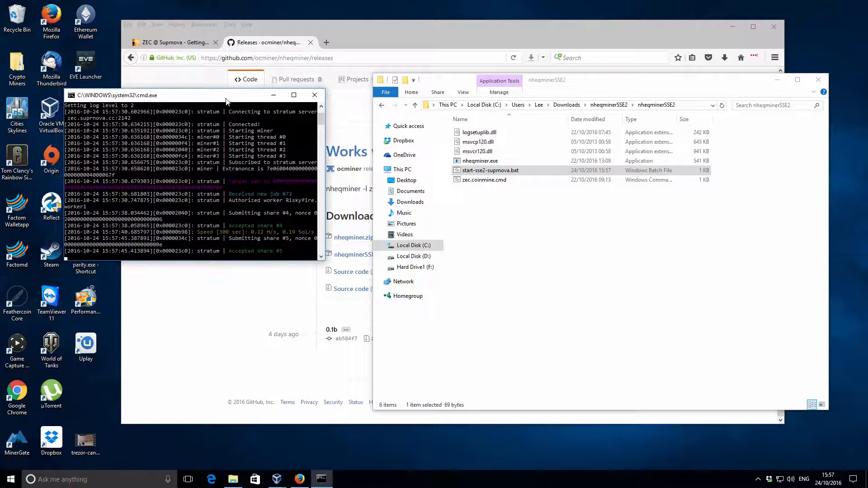